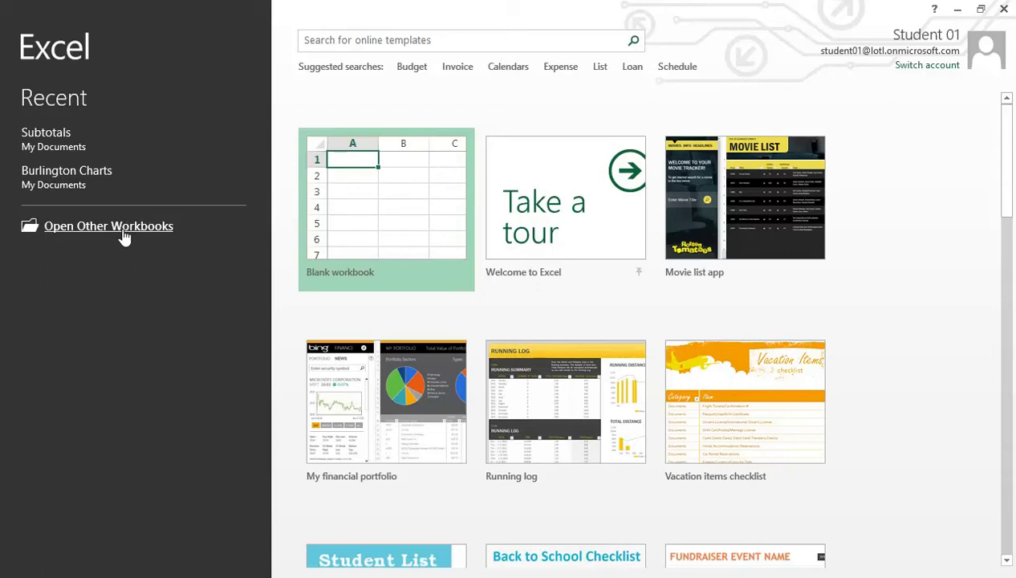
# Open the Subtotals workbook, then view the Quick Access Toolbar's More Commands options and cancel unchanged.
pyautogui.click(56, 143)
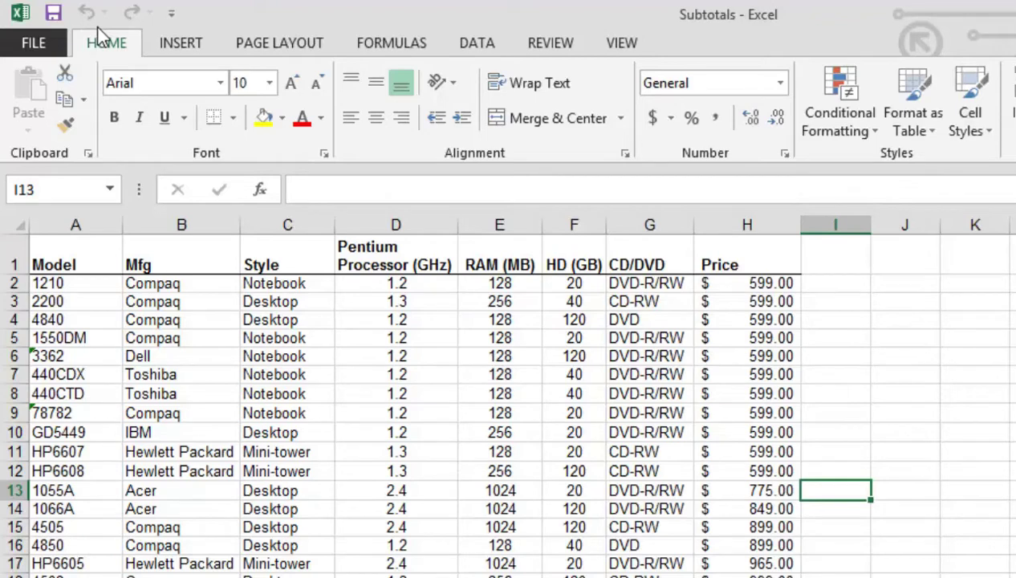
pyautogui.click(171, 14)
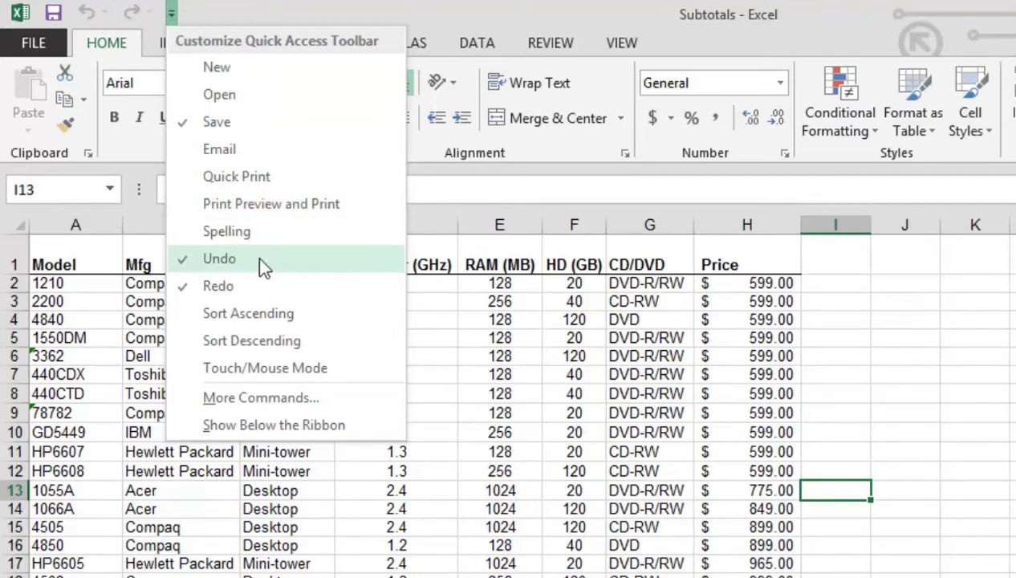
pyautogui.click(258, 398)
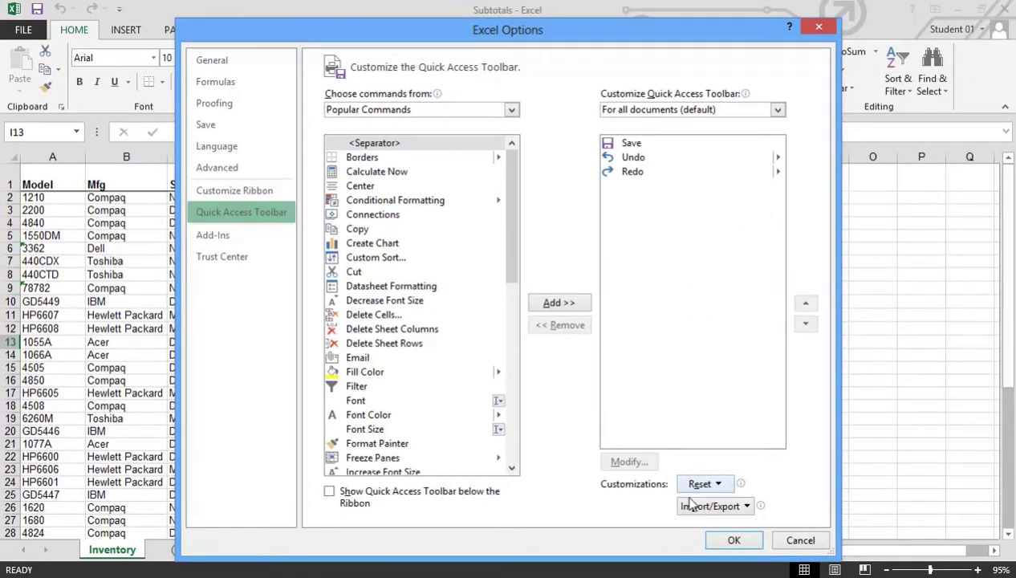
pyautogui.click(790, 543)
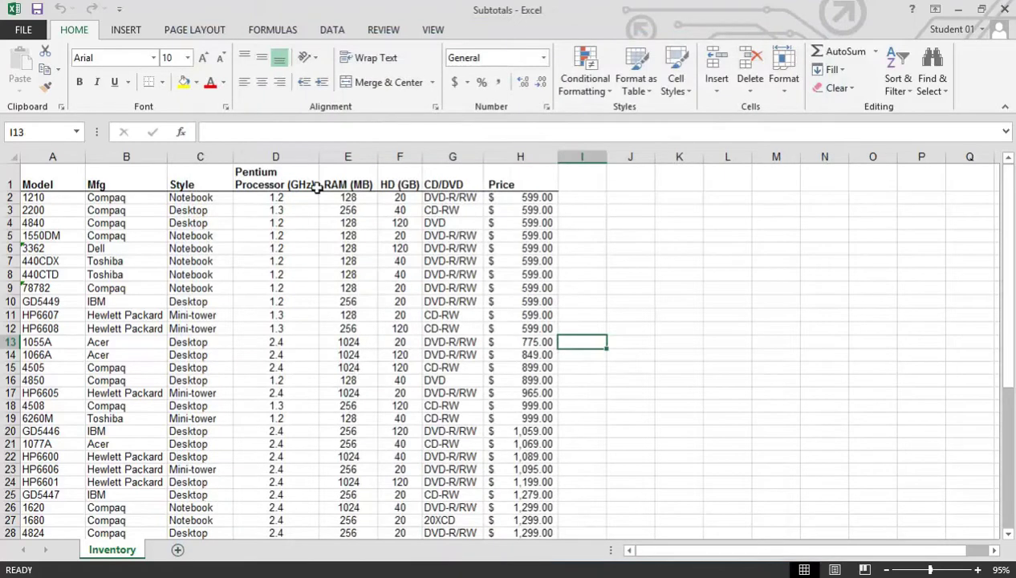
# Browse the Backstage Info, New, Open and Save As pages for the Subtotals workbook.
pyautogui.click(24, 32)
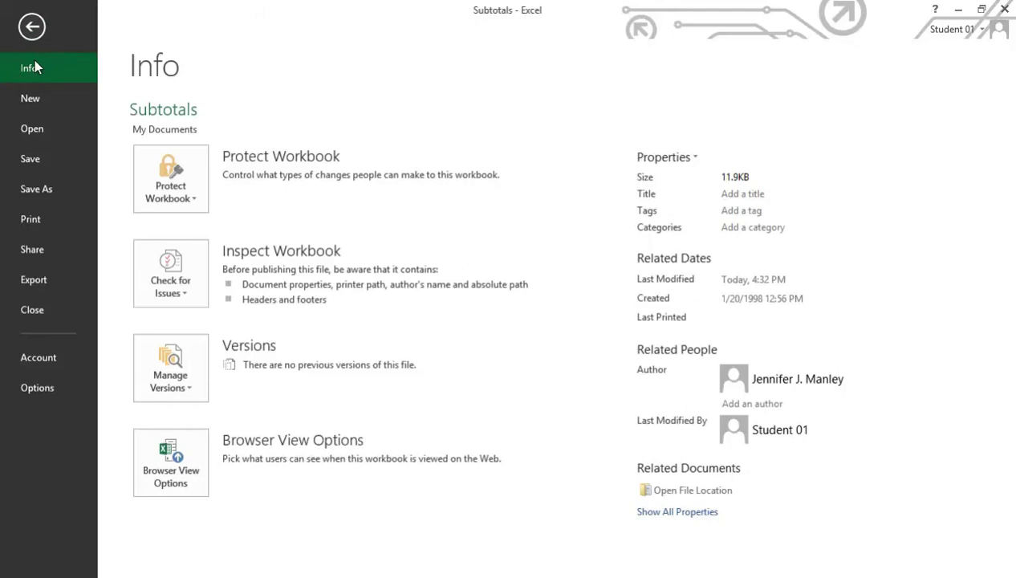
pyautogui.click(34, 100)
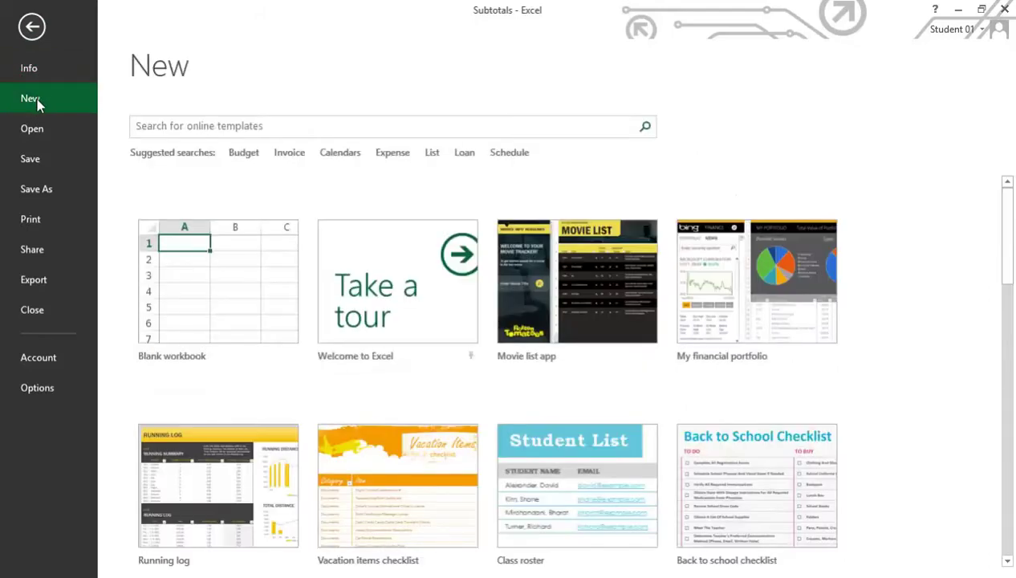
pyautogui.click(38, 130)
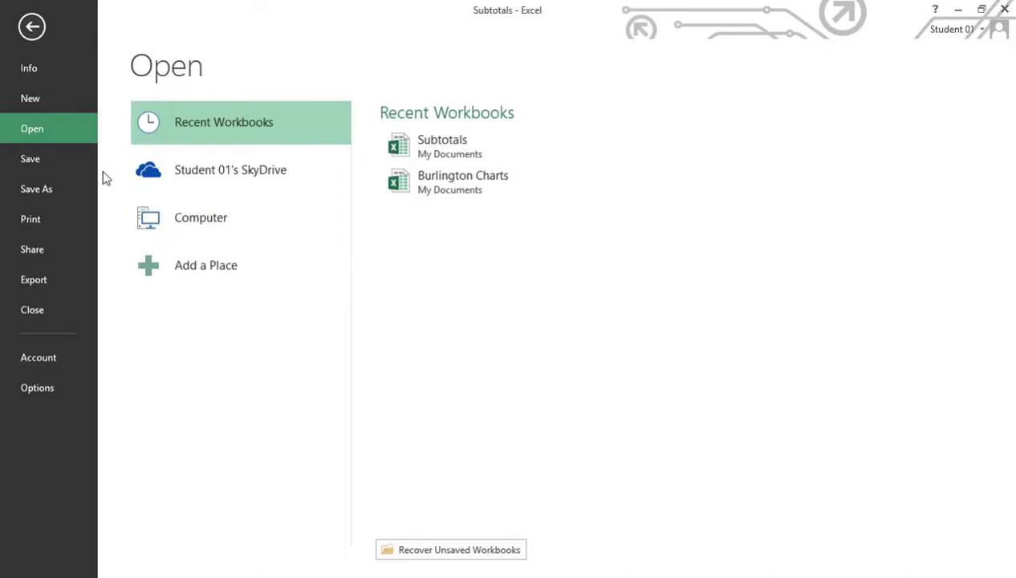
pyautogui.click(45, 195)
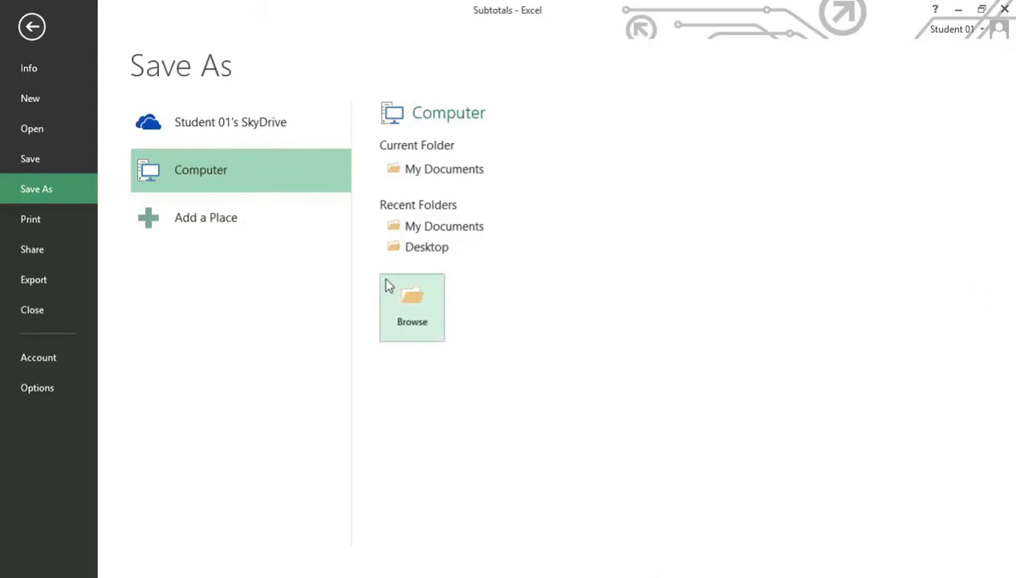
# Preview the Backstage Print, Share, Email and Export pages, then close the Subtotals workbook.
pyautogui.click(56, 223)
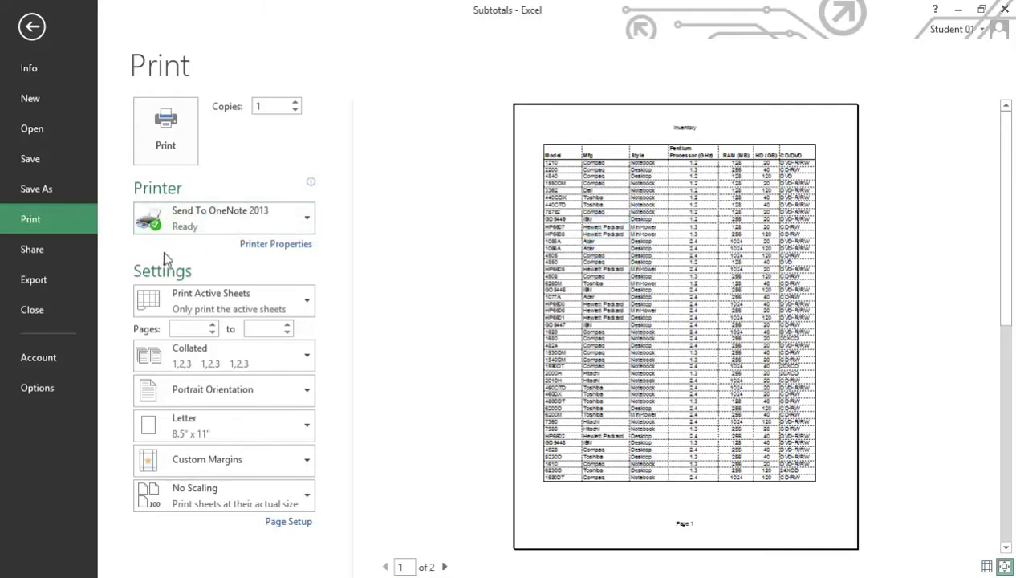
pyautogui.click(44, 255)
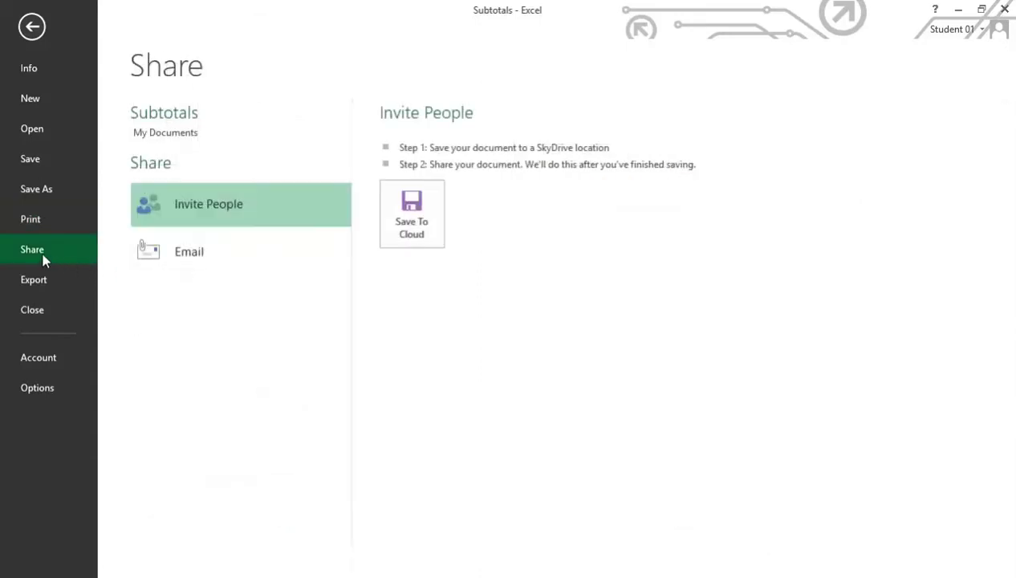
pyautogui.click(198, 257)
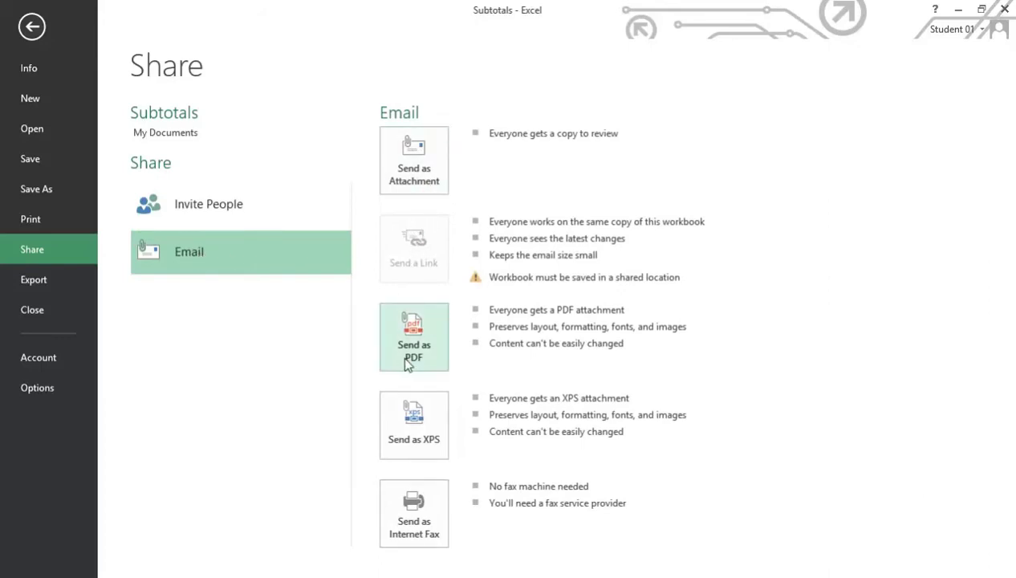
pyautogui.click(44, 287)
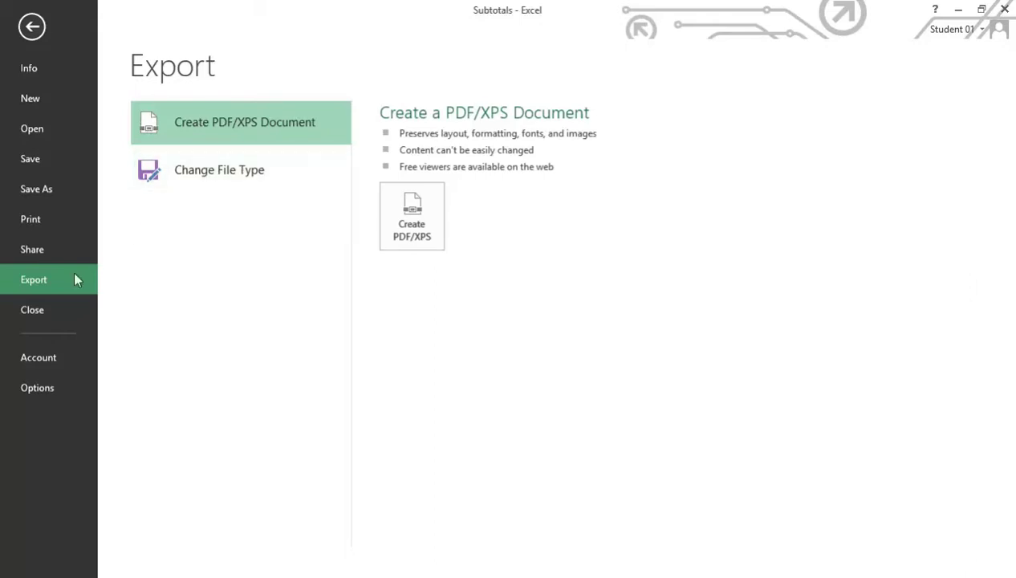
pyautogui.click(32, 309)
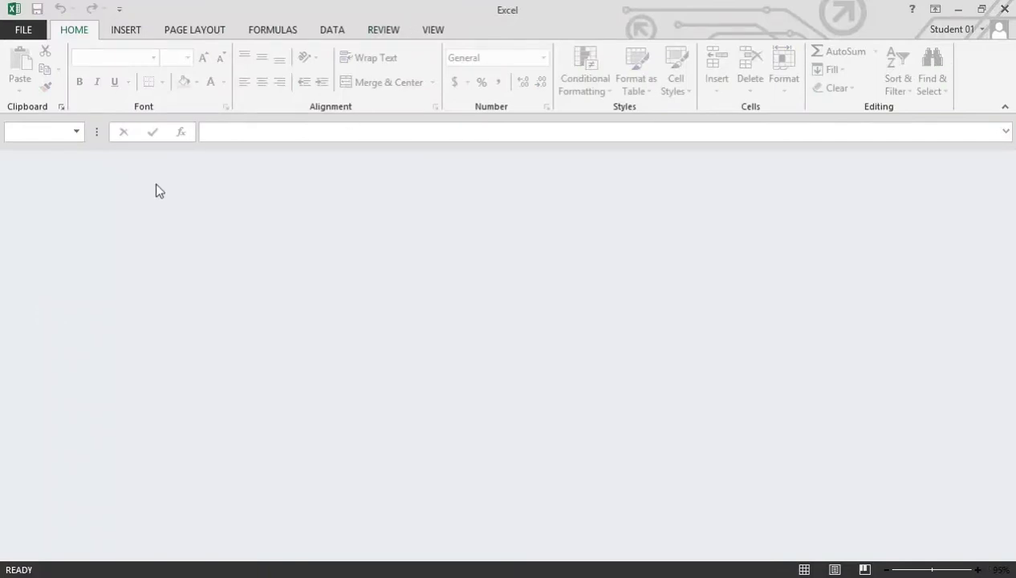
# Reopen Subtotals from the Recent Workbooks list in the File view.
pyautogui.click(25, 31)
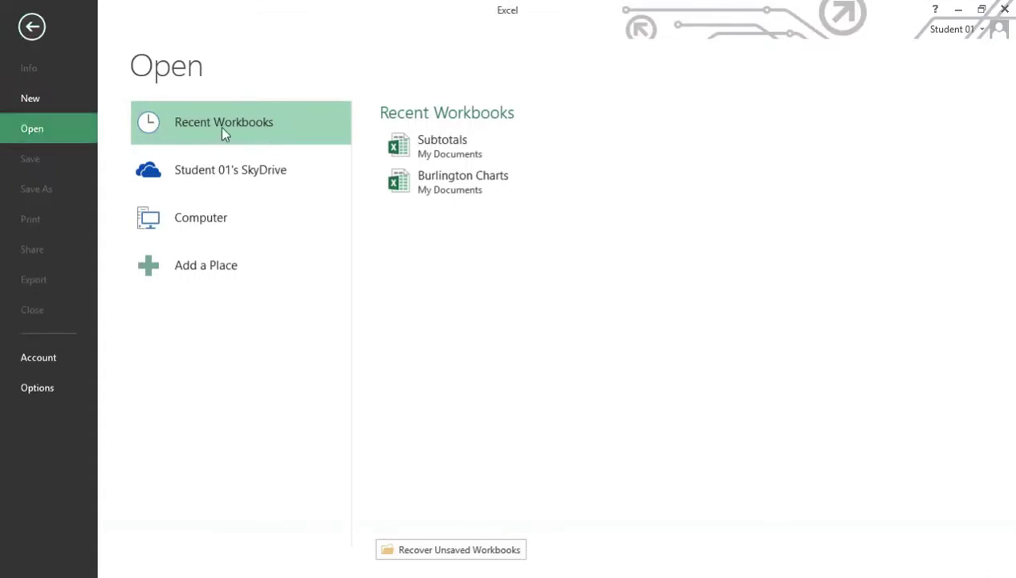
pyautogui.click(453, 154)
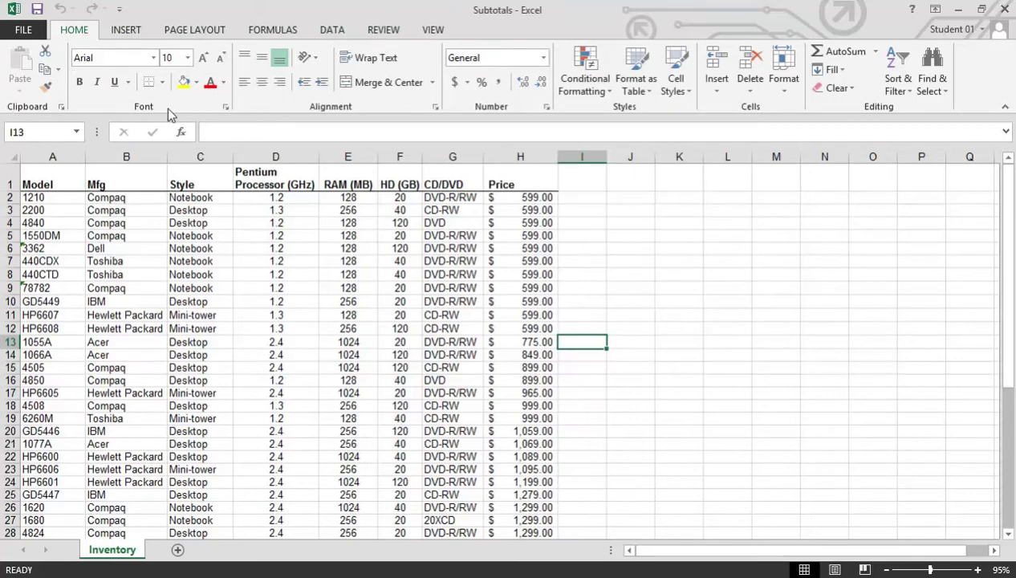
# Cycle through the Insert, Page Layout, Formulas, Data and Review ribbon tabs, then return to Home.
pyautogui.click(128, 35)
pyautogui.click(192, 36)
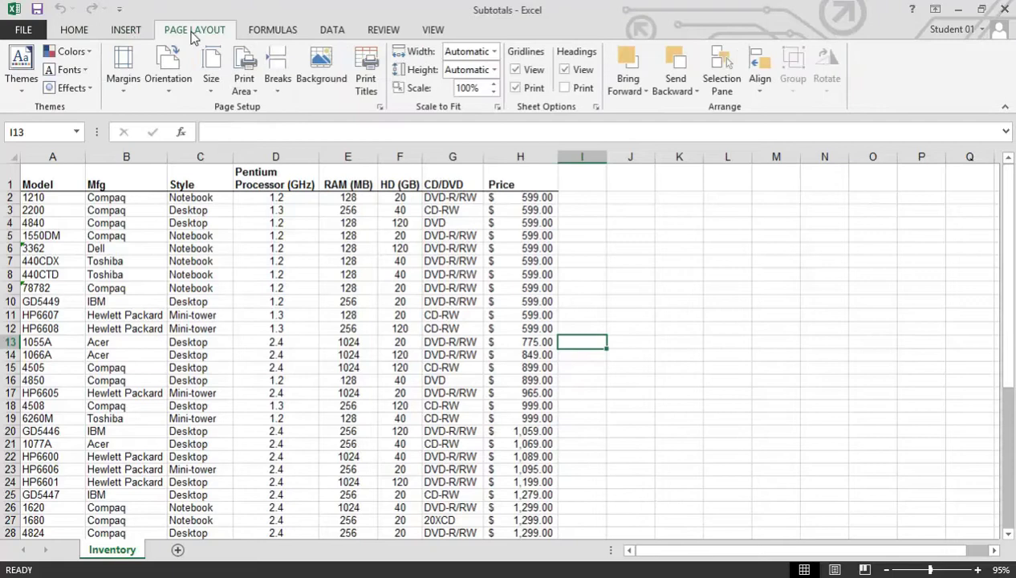
pyautogui.click(271, 35)
pyautogui.click(329, 36)
pyautogui.click(370, 36)
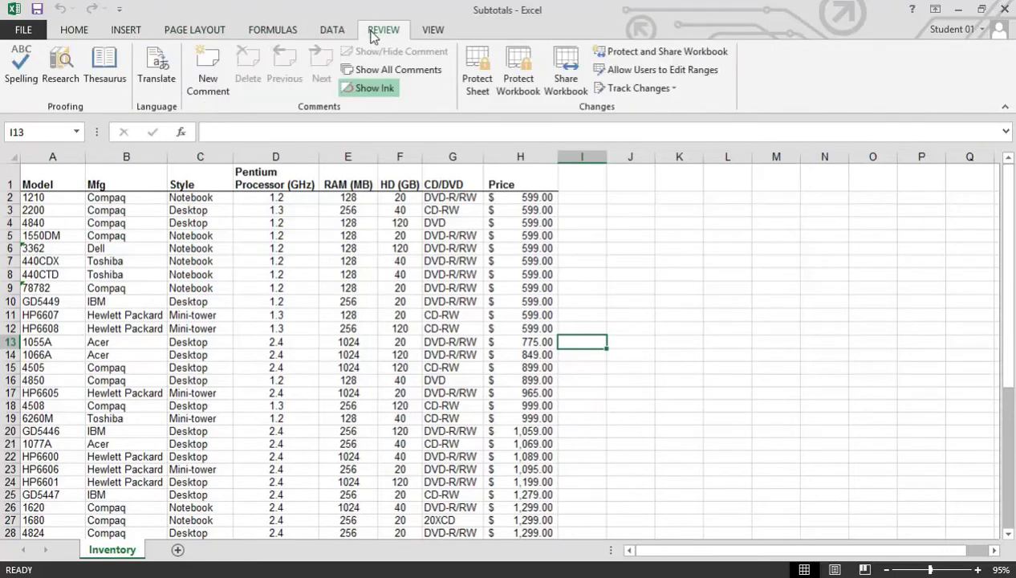
pyautogui.click(74, 32)
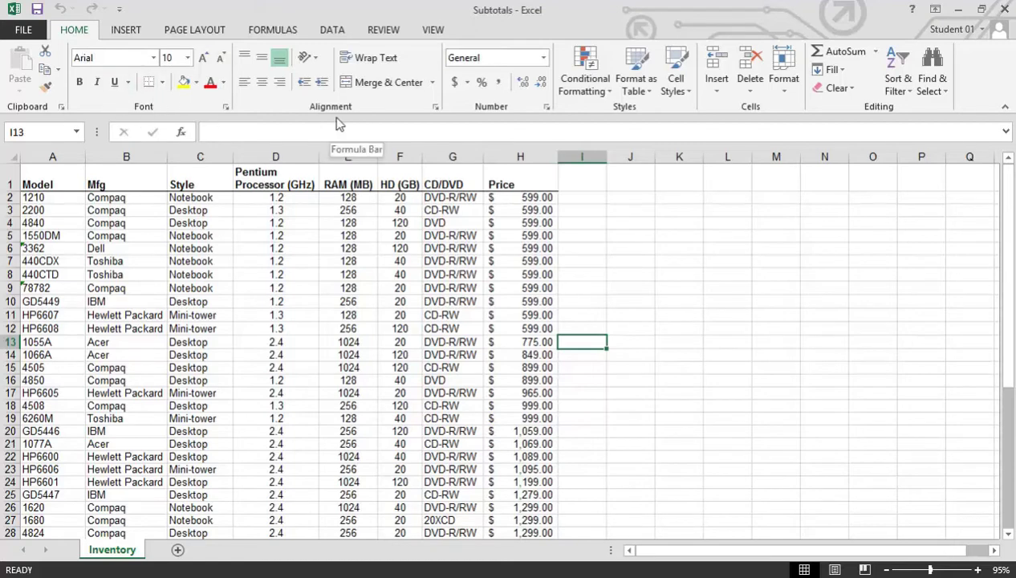
pyautogui.click(543, 58)
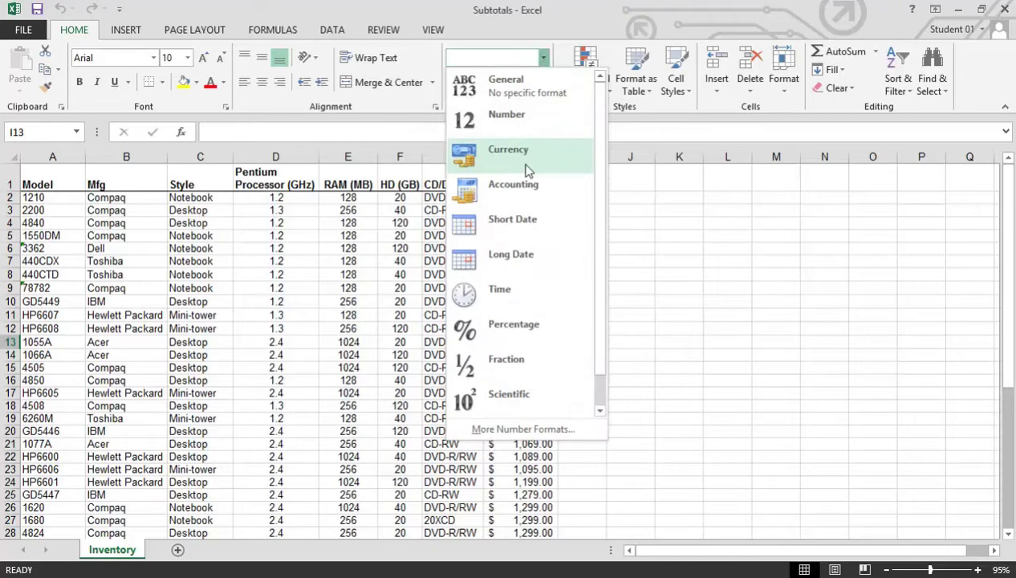
pyautogui.click(617, 178)
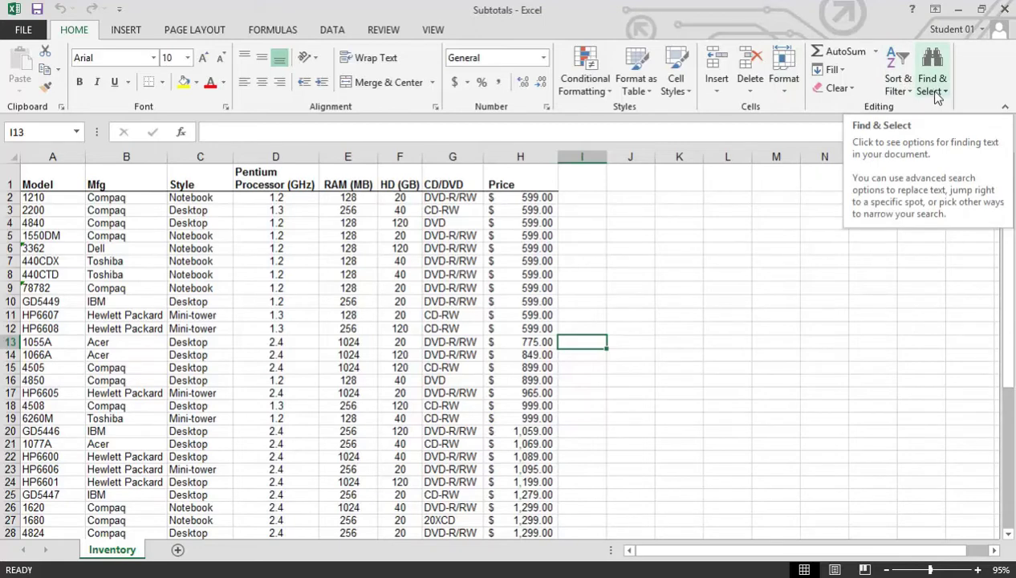
# Show the Insert ribbon with its tables, illustrations, charts, sparklines and filters groups.
pyautogui.click(126, 32)
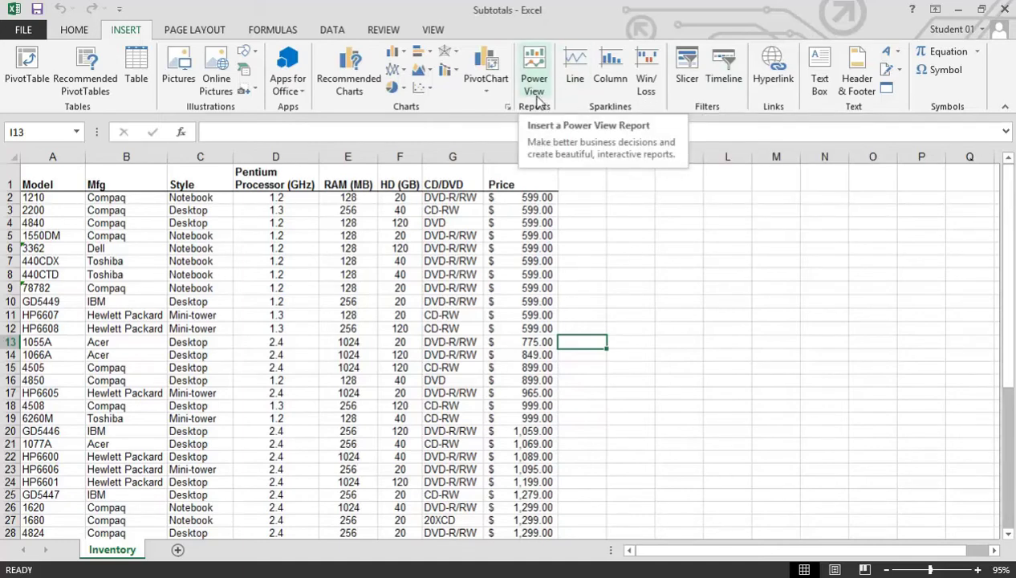
# On the Page Layout ribbon, open the Page Setup dialog and close it without changes.
pyautogui.click(194, 31)
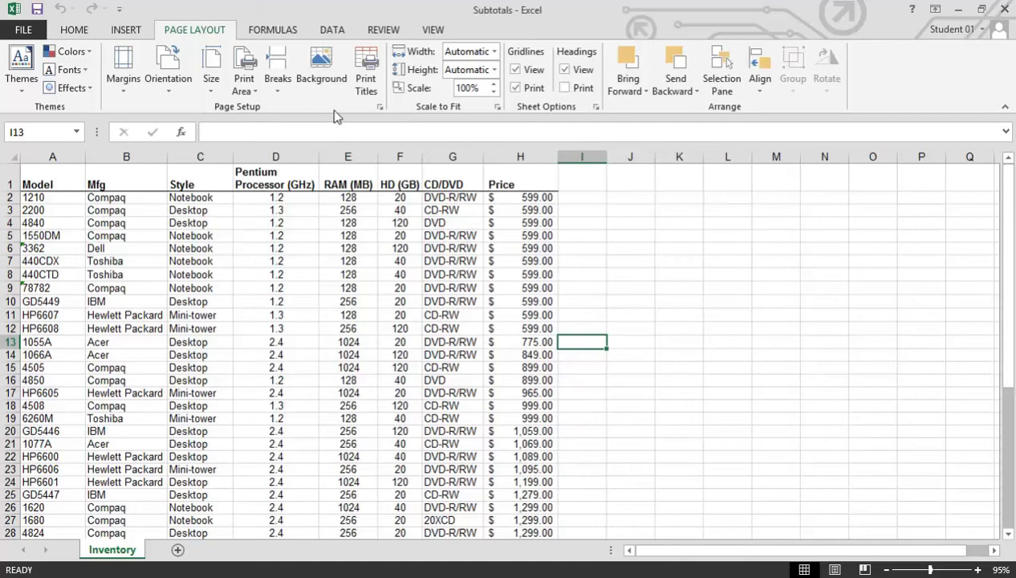
pyautogui.click(381, 110)
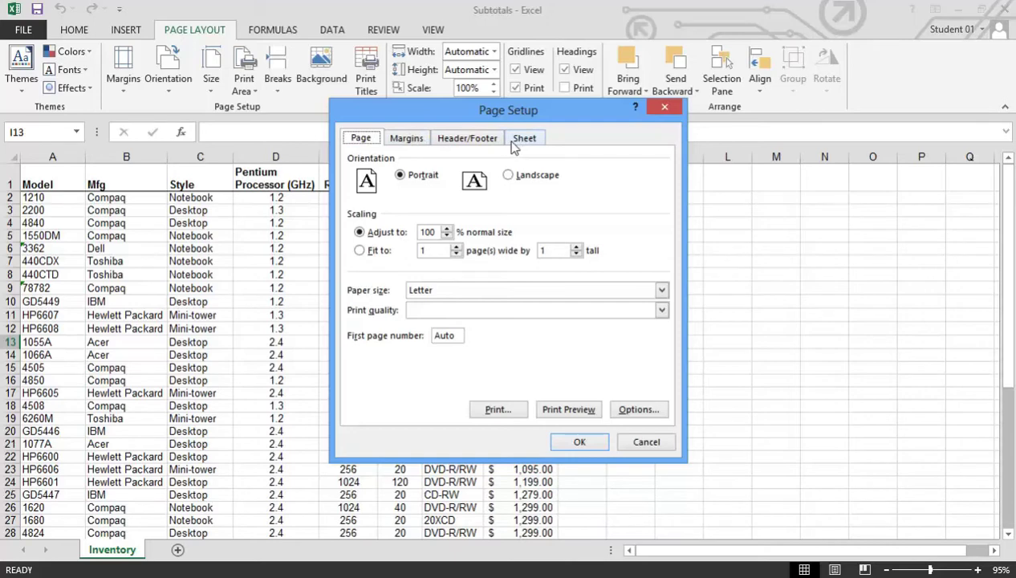
pyautogui.click(663, 107)
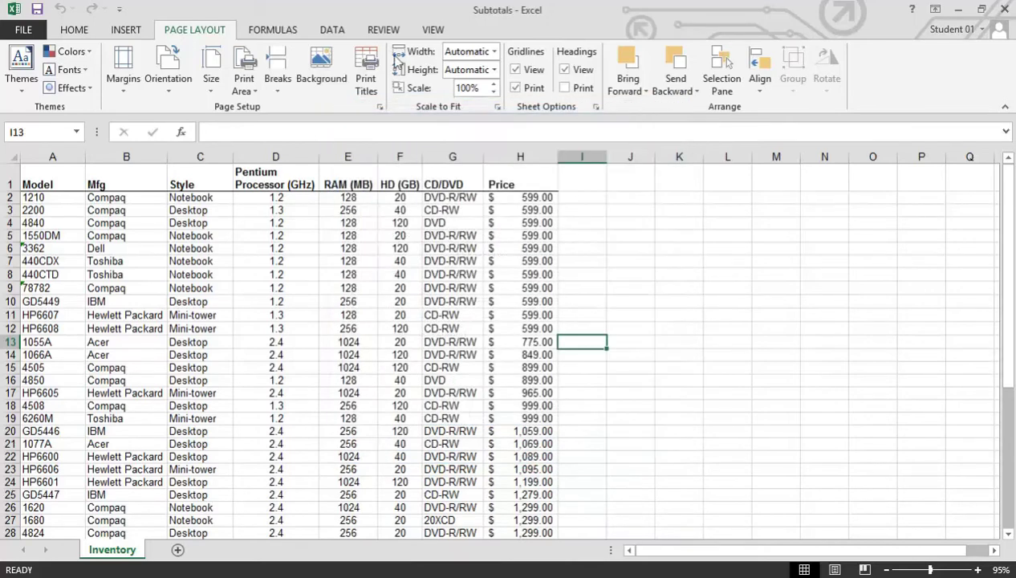
# Show the Formulas ribbon with function library, defined names, auditing and calculation groups.
pyautogui.click(271, 30)
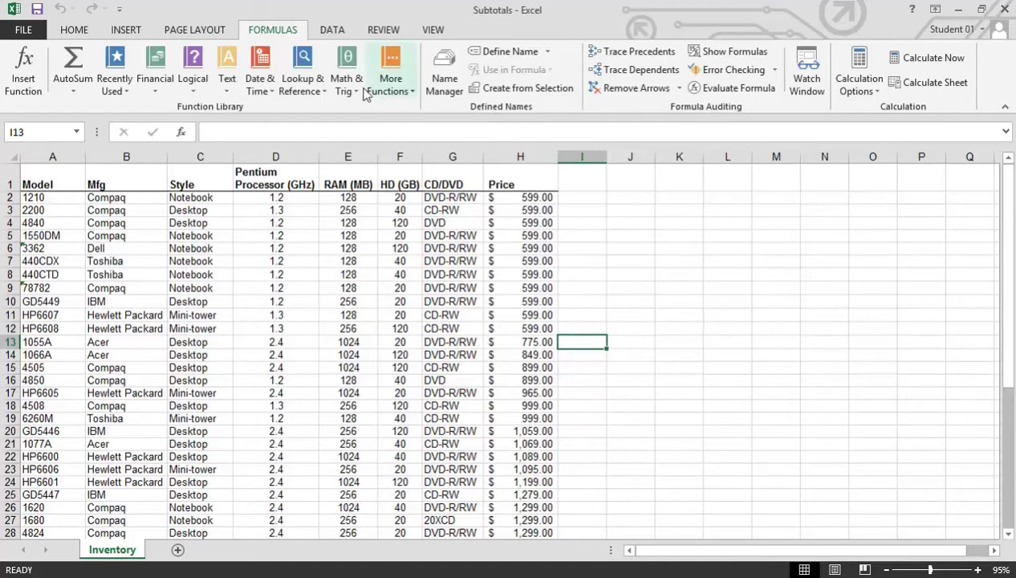
# Show the Data ribbon with external data, connections, sort and filter, and outline groups.
pyautogui.click(333, 30)
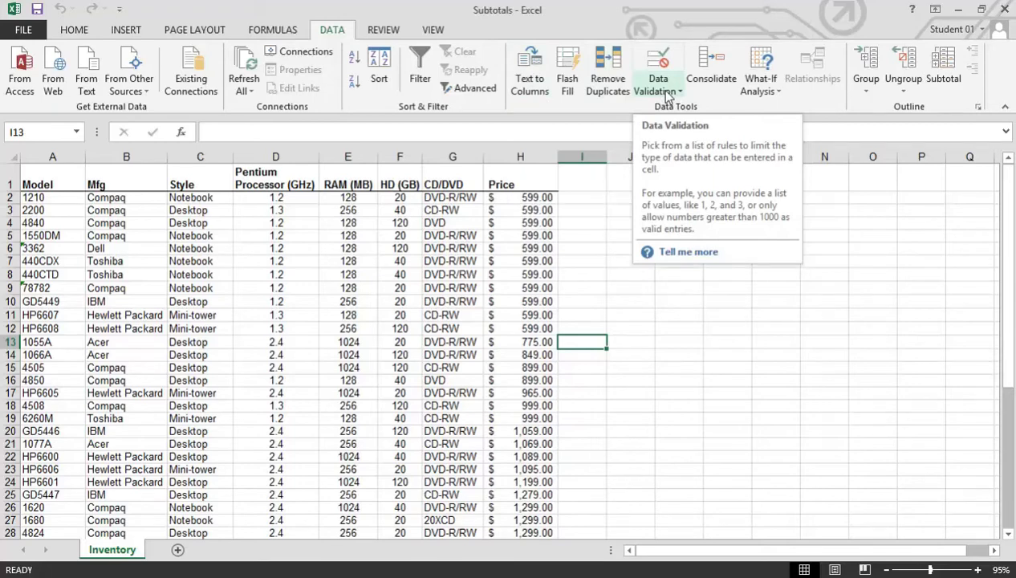
# Show the Review ribbon with proofing, comments and protection commands.
pyautogui.click(389, 34)
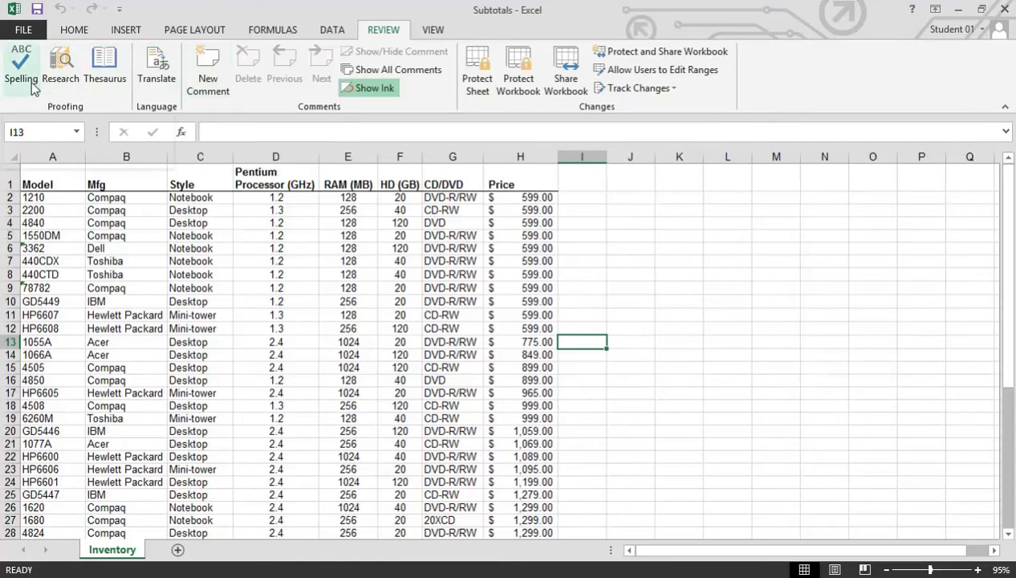
# Show the VIEW ribbon commands for workbook views, show options, zoom and windows.
pyautogui.click(426, 34)
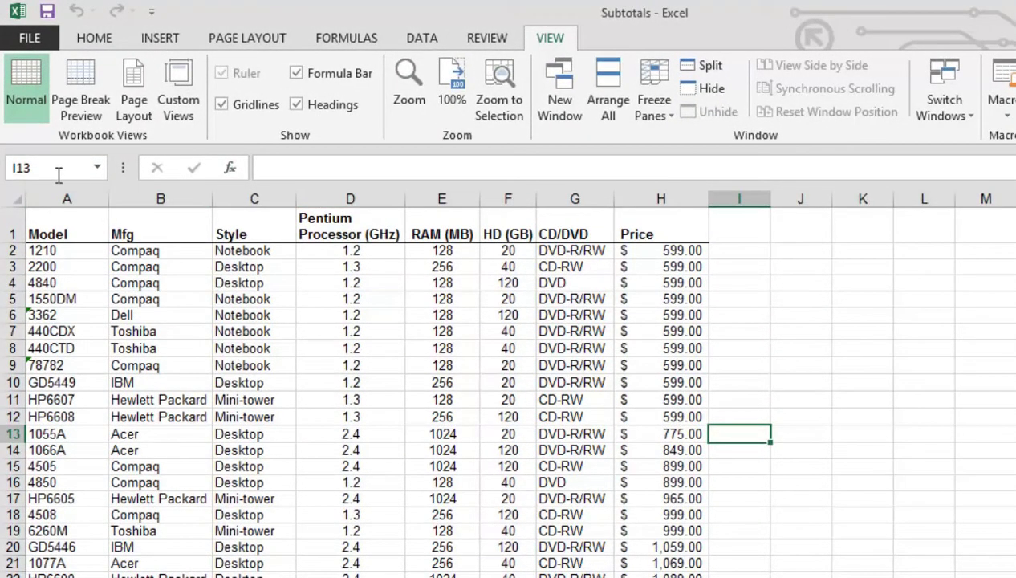
# Select cell C6, then D6, so the Name Box reads D6 and the formula bar shows 1.2.
pyautogui.click(264, 317)
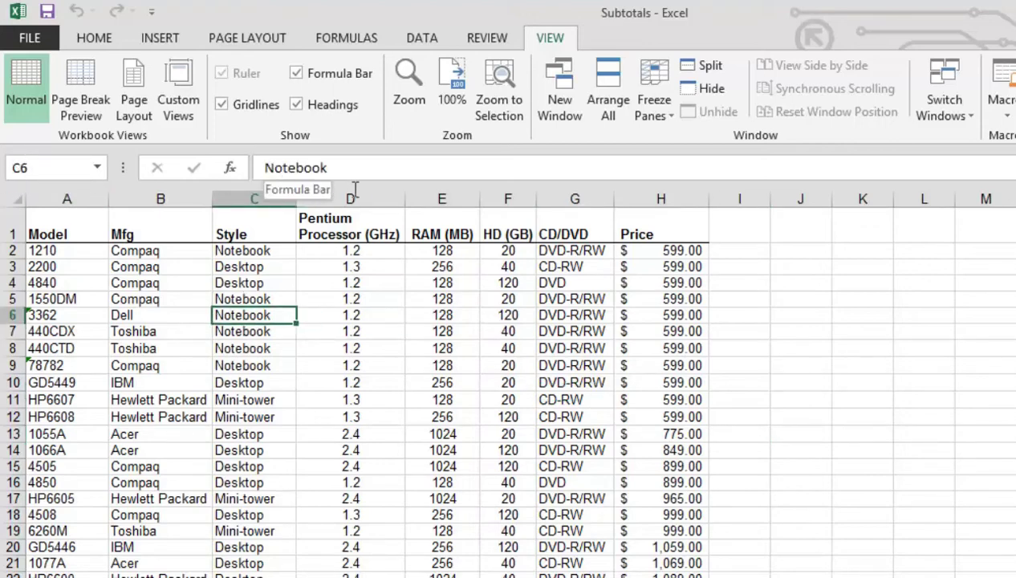
pyautogui.click(348, 321)
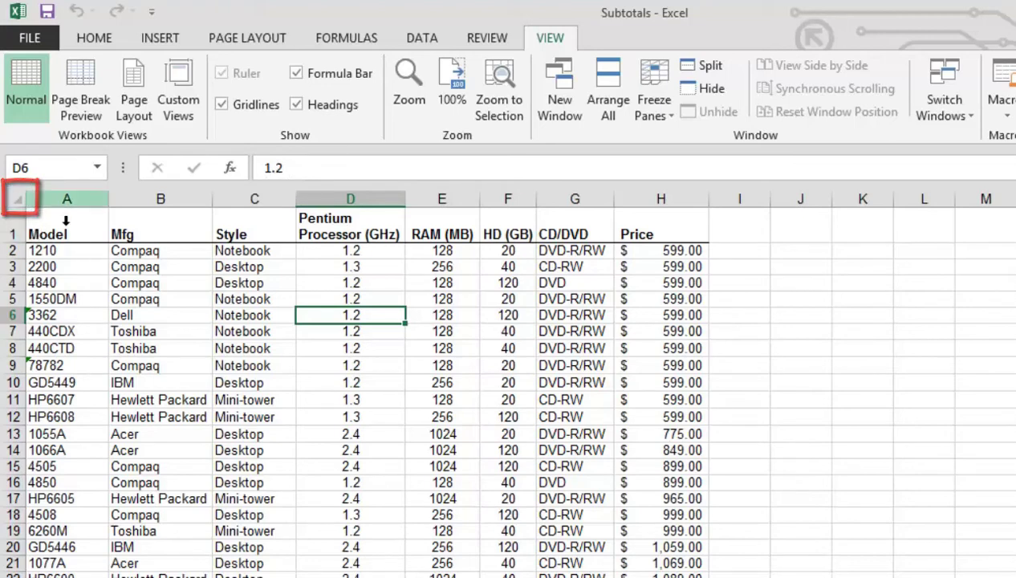
# Select the whole worksheet, deselect it via B2, then select header row 1.
pyautogui.click(21, 203)
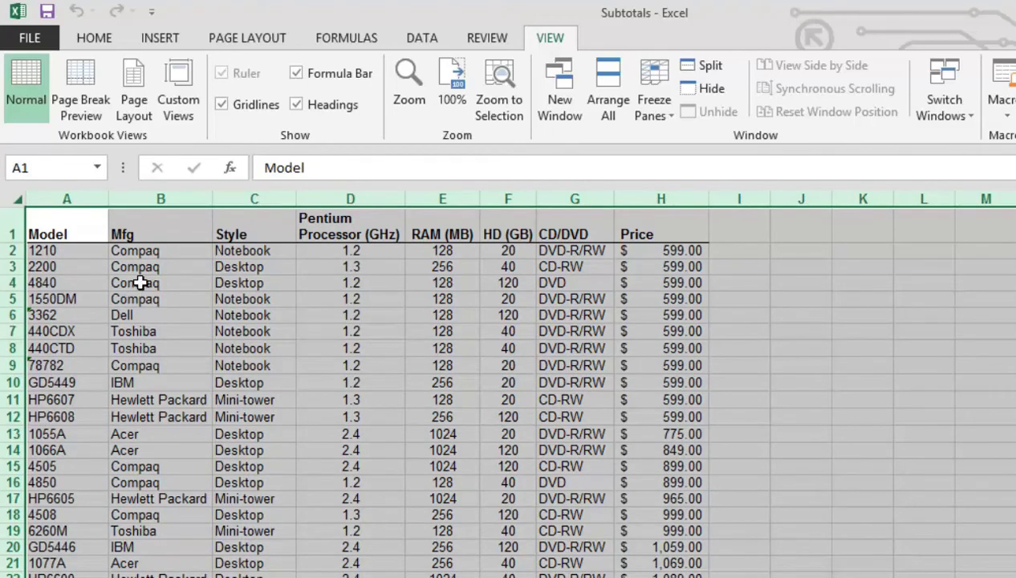
pyautogui.click(144, 253)
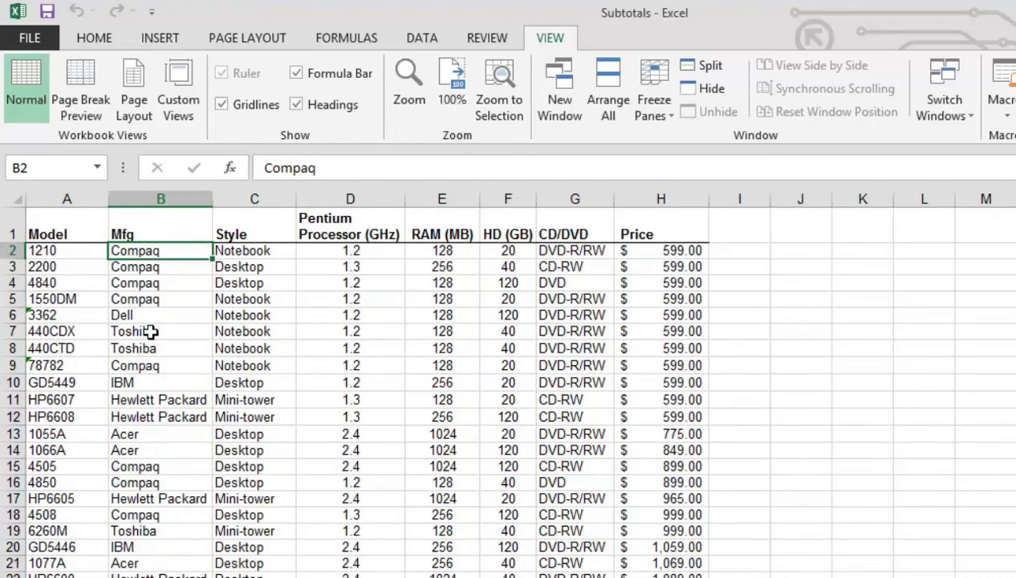
pyautogui.click(12, 231)
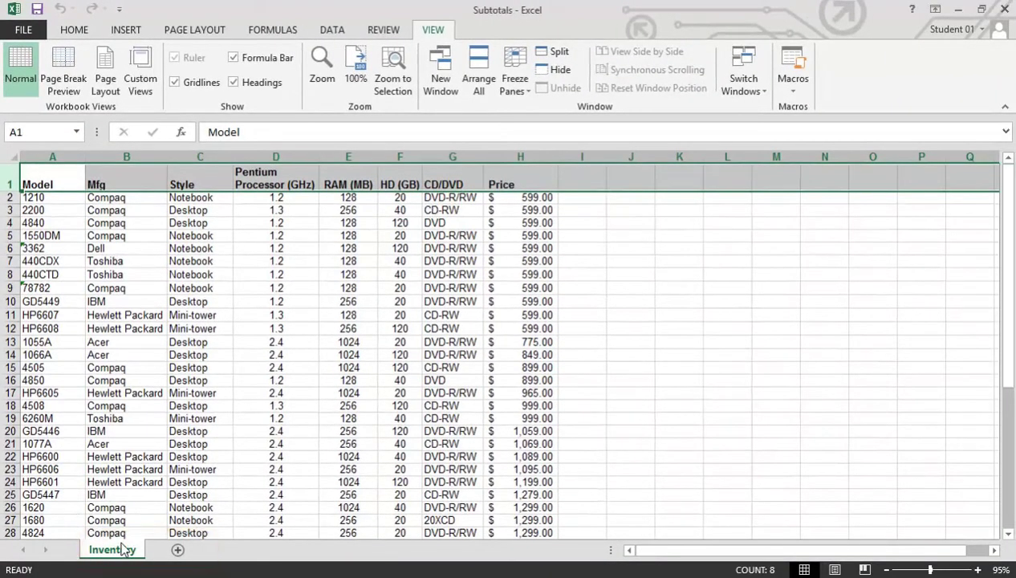
# Add blank sheets Sheet1 and Sheet2, then return to the Inventory sheet.
pyautogui.click(178, 549)
pyautogui.click(229, 553)
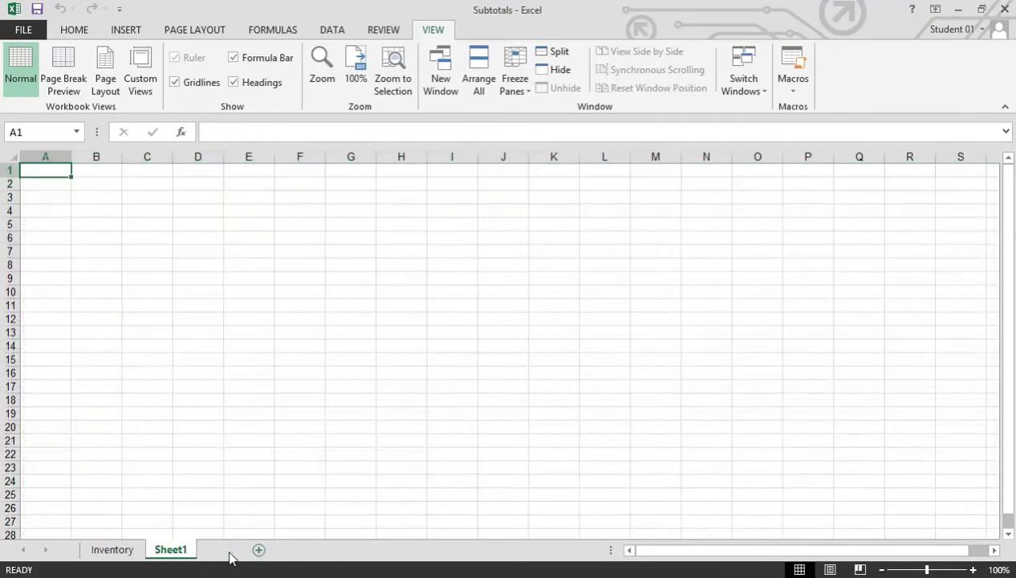
pyautogui.click(133, 549)
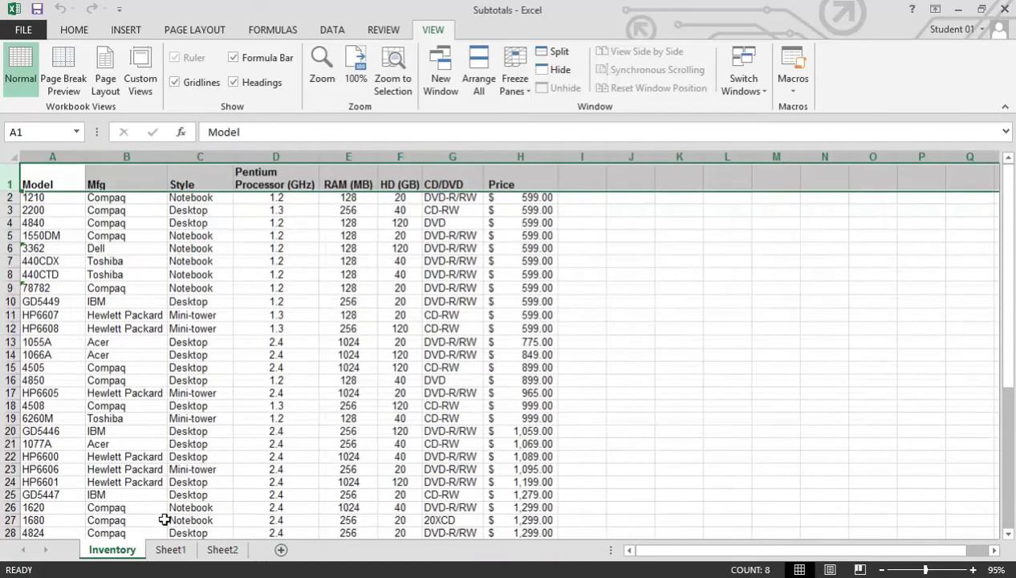
# View the Inventory sheet in Page Layout, then in Page Break Preview showing Page 1.
pyautogui.click(830, 570)
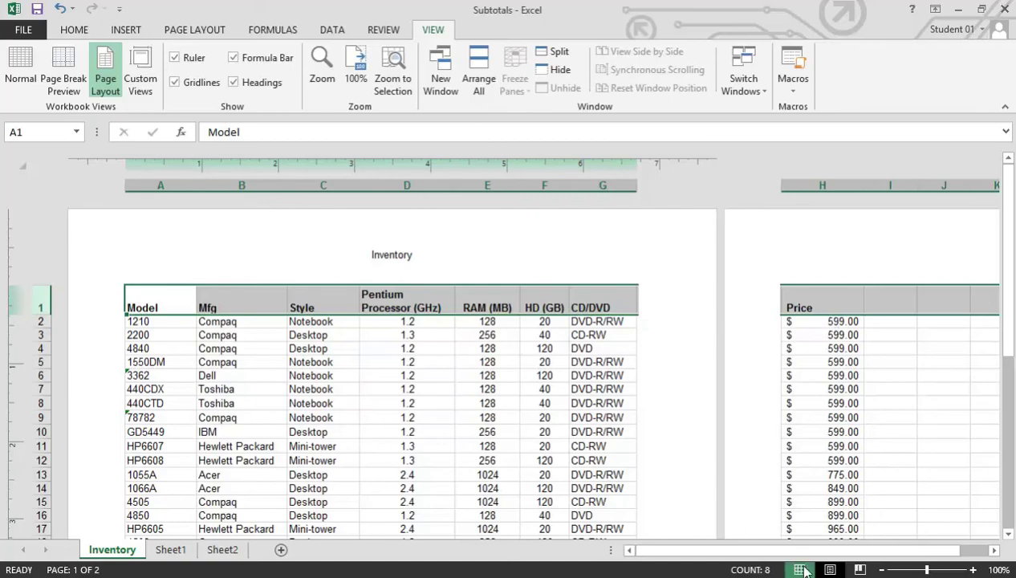
pyautogui.click(859, 570)
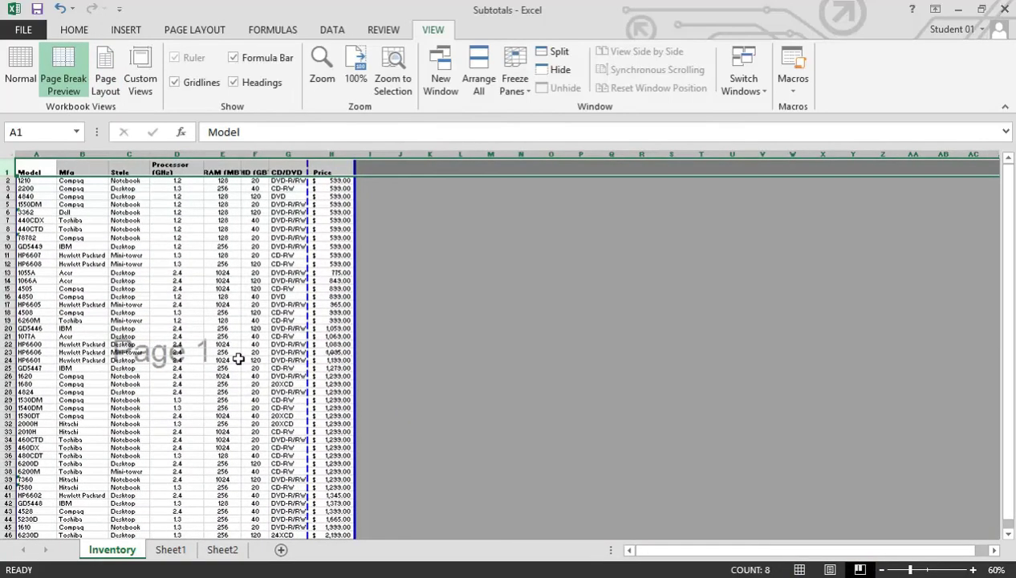
# Return the Inventory sheet to Normal view and zoom in to 160%.
pyautogui.click(799, 569)
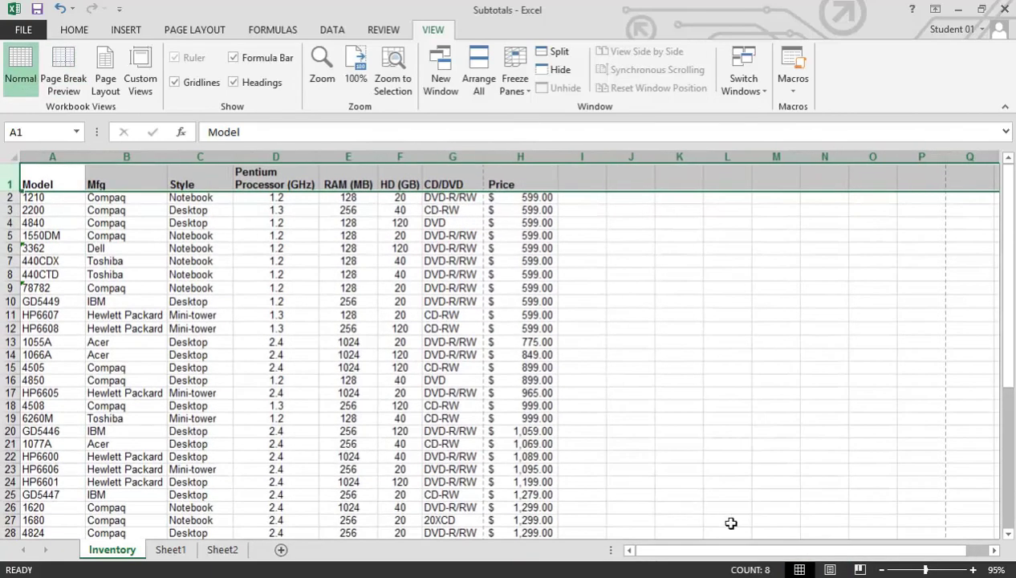
pyautogui.moveTo(925, 571); pyautogui.dragTo(935, 571)
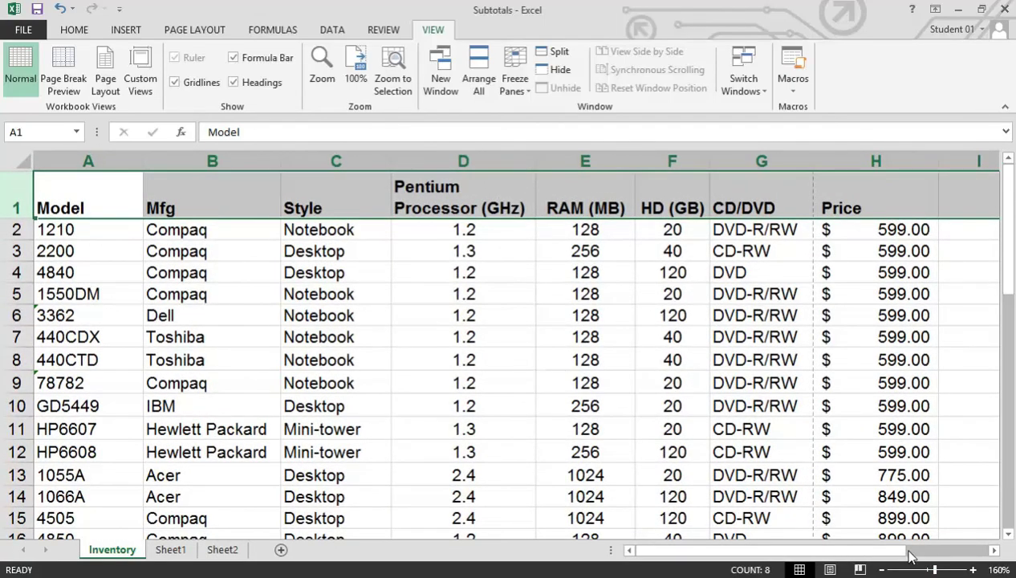